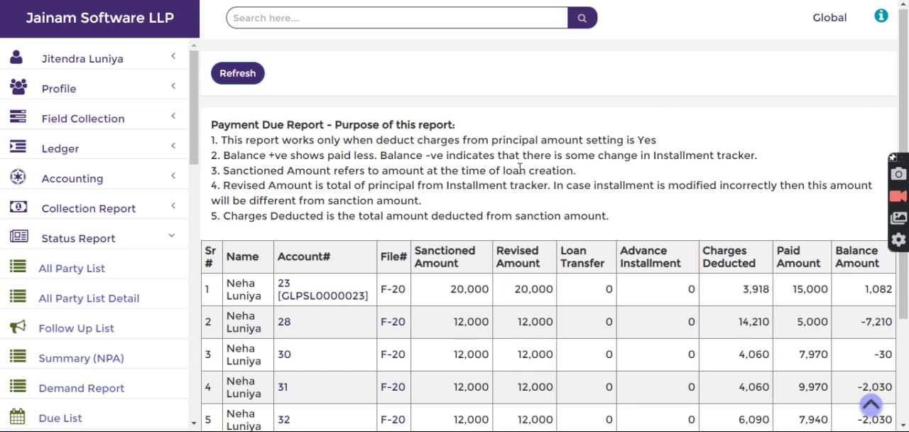
Step: Examine the sanctioned, charges deducted, paid and balance amounts of the 50,000 loan in the Payment Due report
scroll(520, 170, "down", 3)
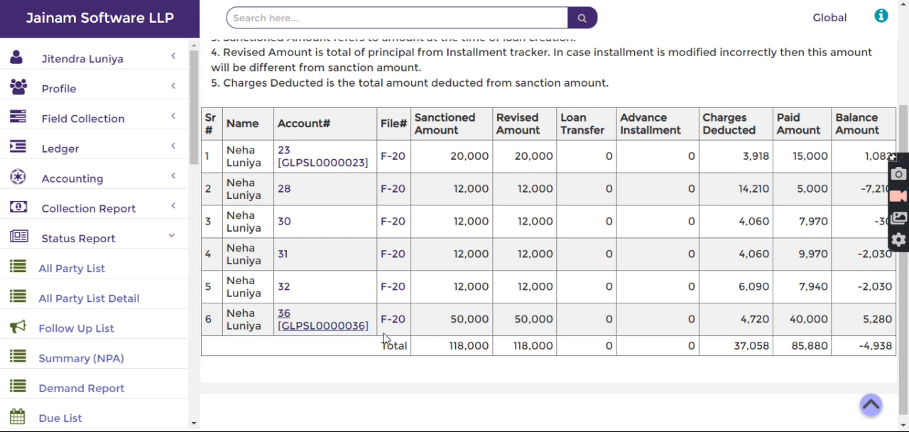
left_click_drag(447, 323, 490, 319)
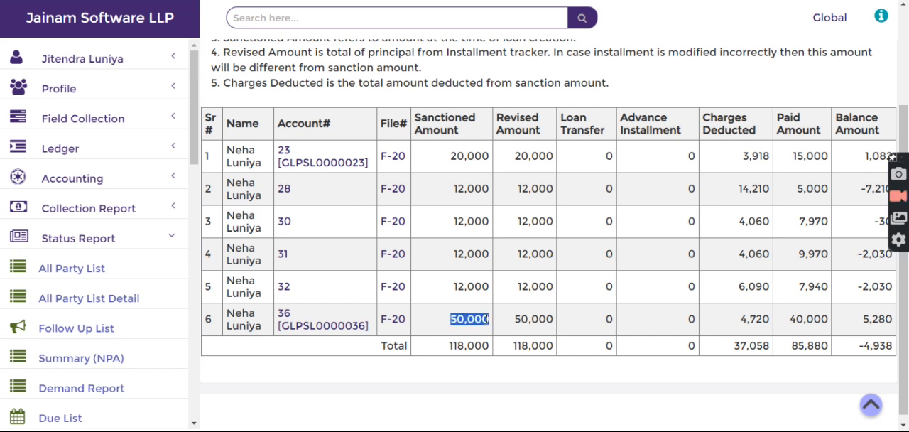
left_click_drag(736, 322, 893, 323)
left_click(791, 323)
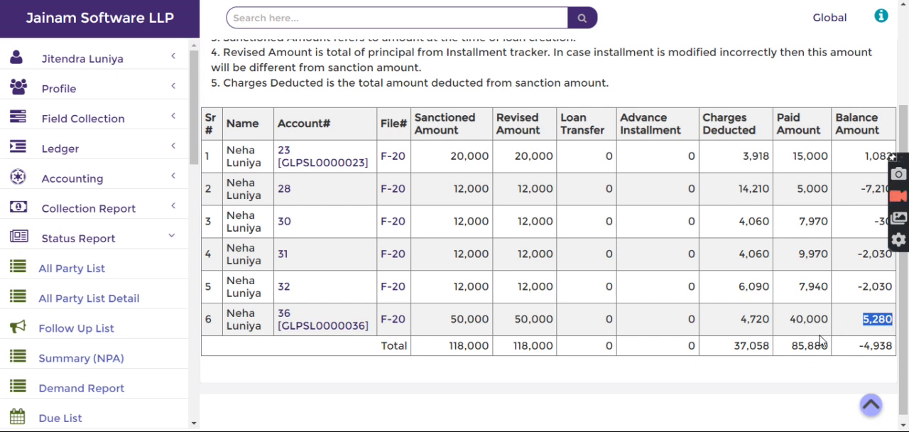
Step: Open the 50,000 loan from the report and check the total principal in its installment statement
left_click(298, 331)
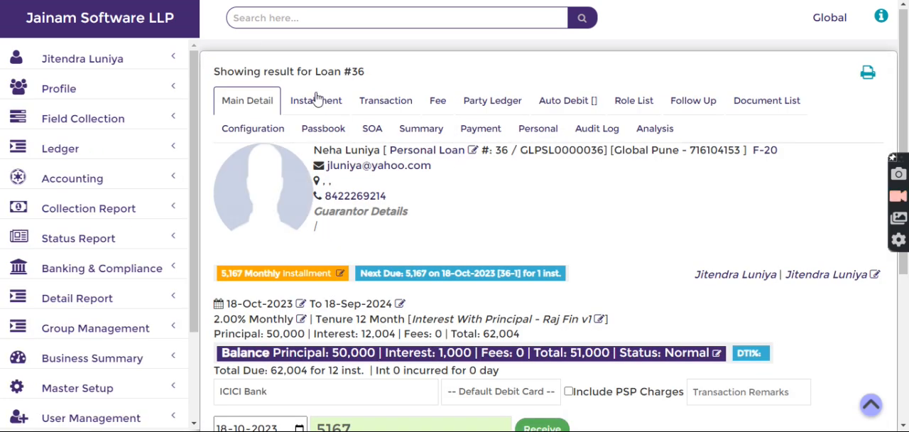
left_click(317, 99)
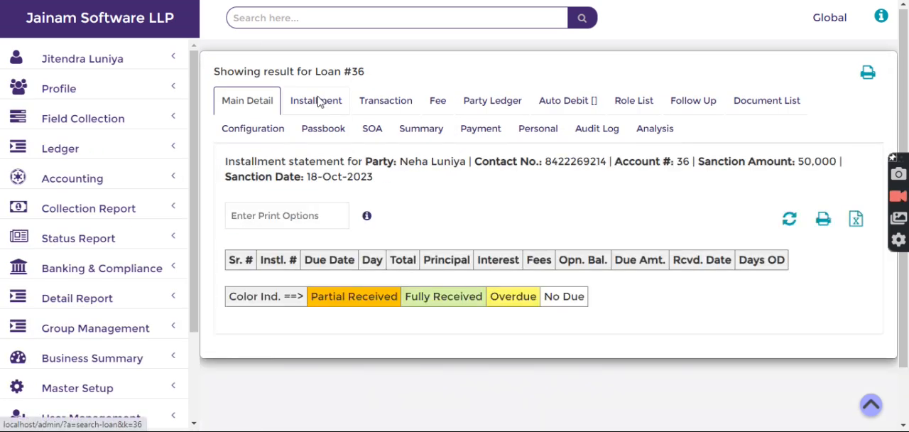
left_click_drag(334, 216, 377, 229)
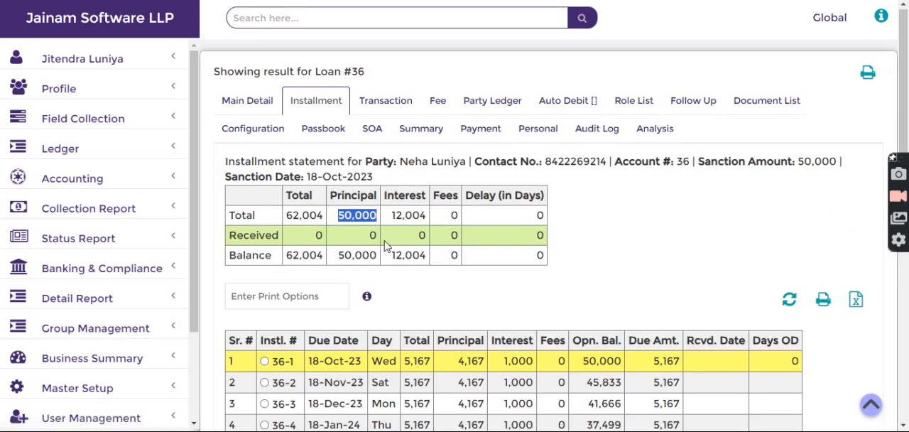
Step: Review the charges entry and its debit amount in the loan's transaction statement
left_click(386, 101)
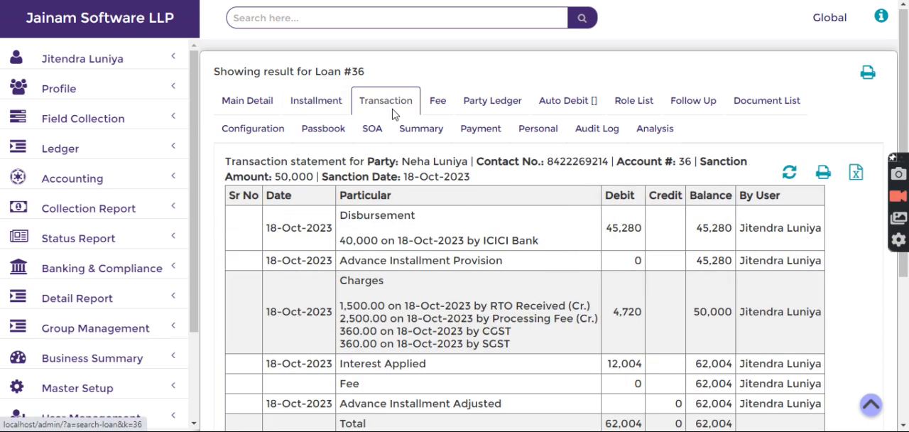
scroll(348, 216, "down", 1)
double_click(348, 215)
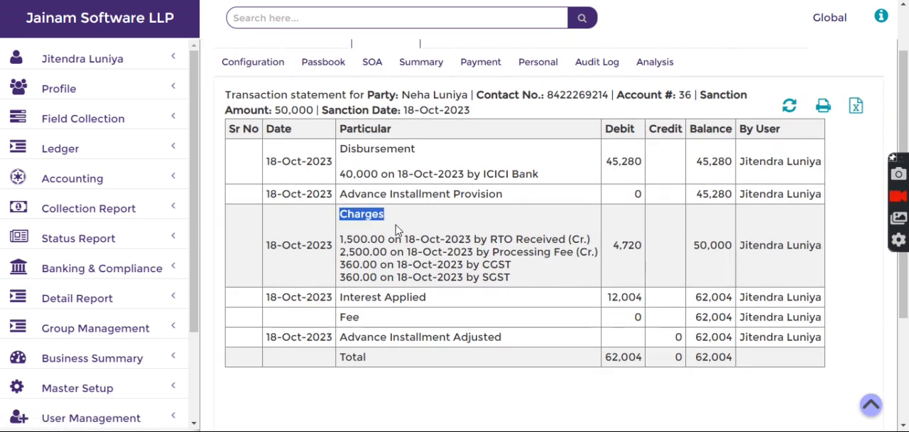
left_click_drag(610, 249, 645, 253)
scroll(492, 216, "up", 1)
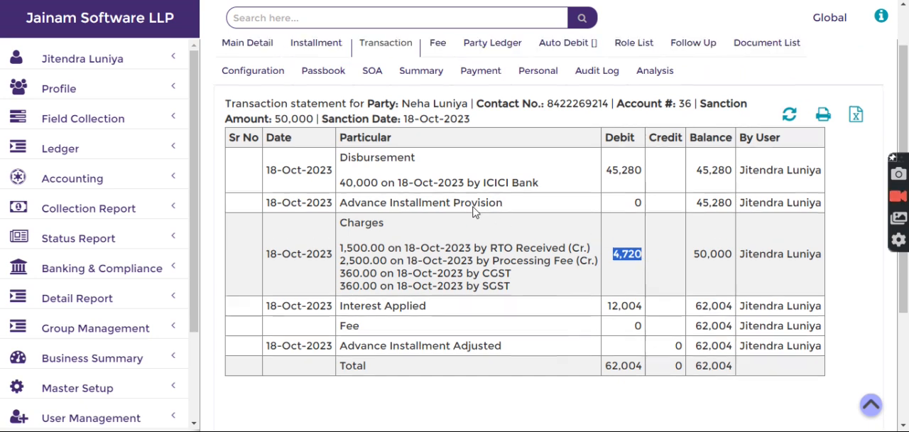
Step: Record an additional payment of 5200 to the party through ICICI Bank in the loan's payments
left_click(472, 129)
left_click_drag(431, 293, 478, 300)
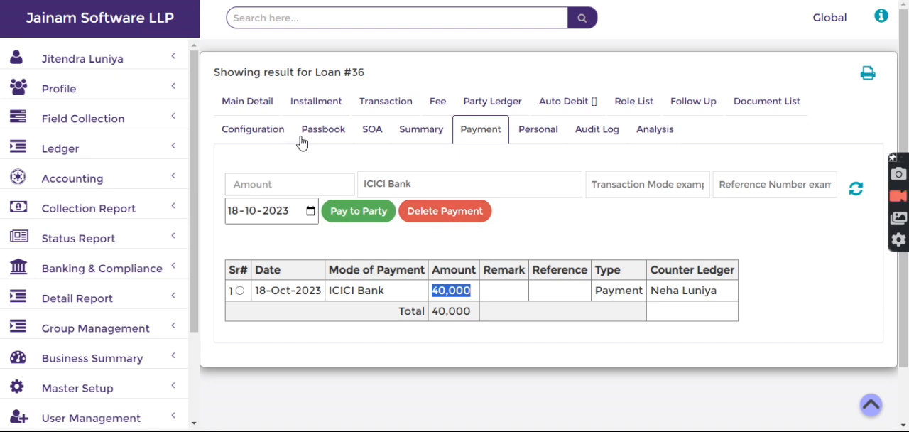
left_click(272, 184)
type("52")
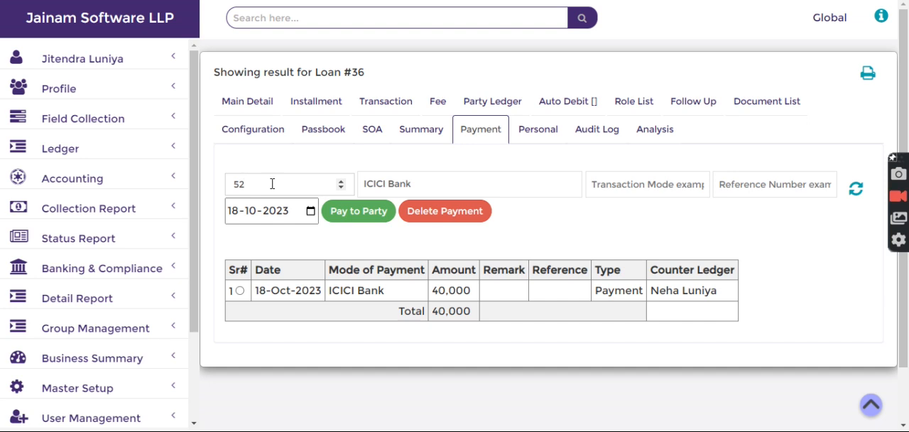
type("00")
left_click(370, 211)
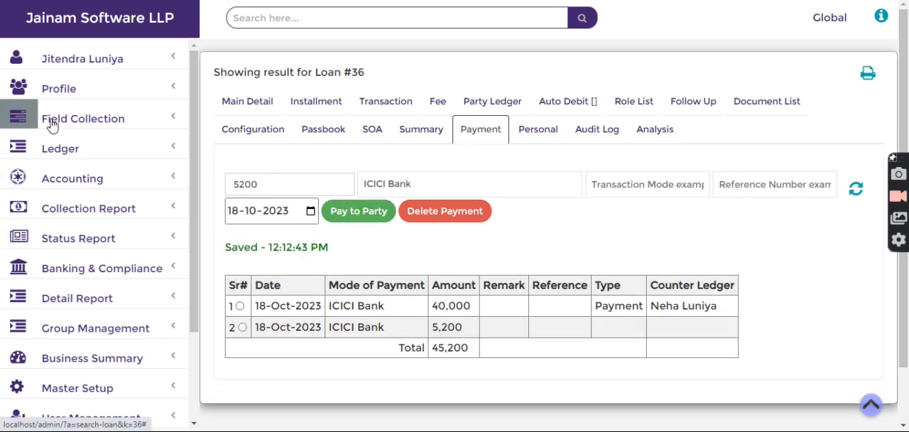
Step: Reopen the Payment Due status report and refresh its data
scroll(60, 127, "down", 1)
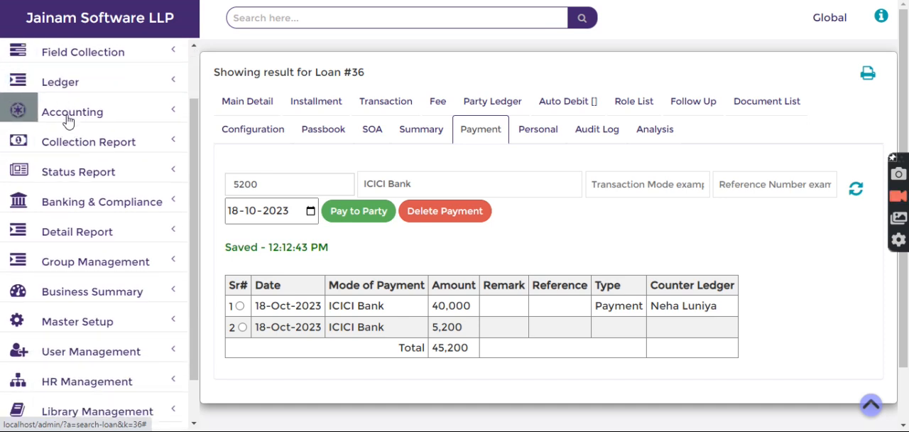
scroll(71, 135, "down", 1)
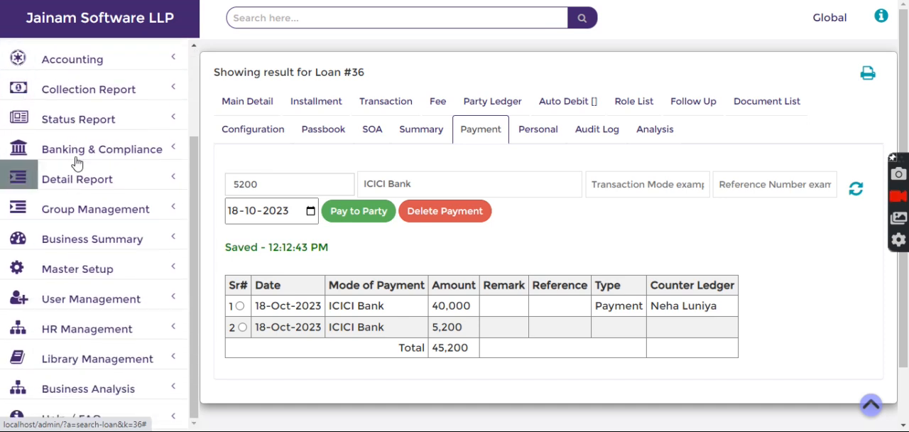
left_click(63, 122)
scroll(100, 257, "down", 4)
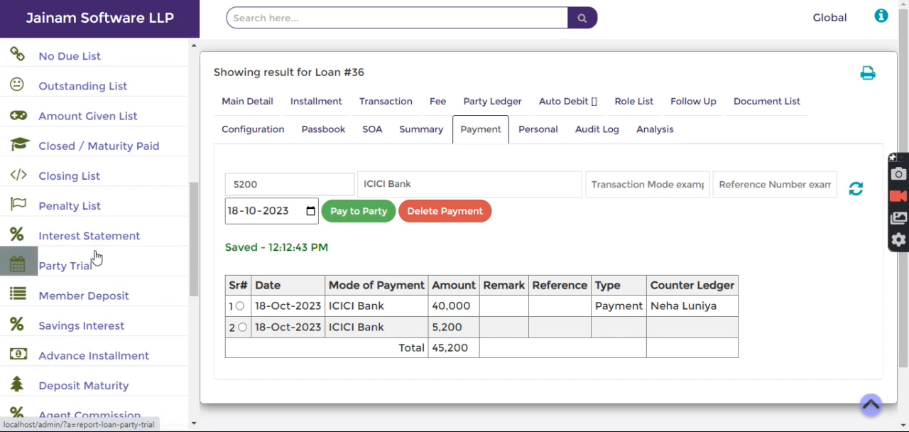
scroll(94, 256, "down", 4)
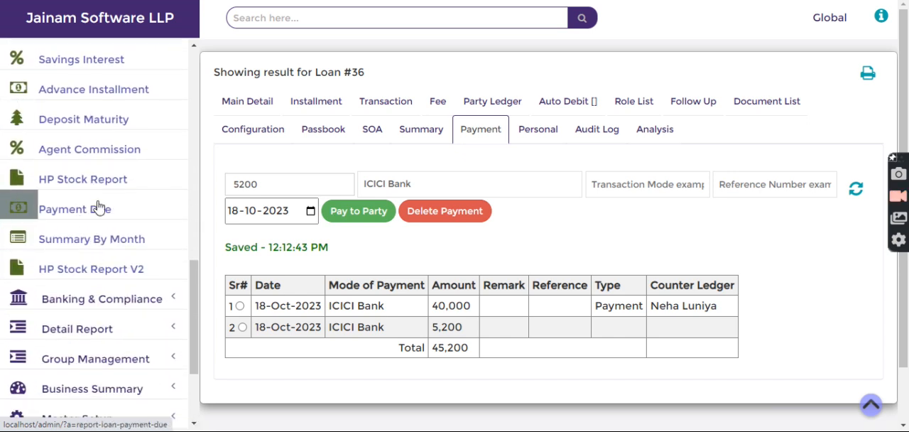
left_click(80, 220)
left_click(234, 74)
scroll(552, 305, "down", 2)
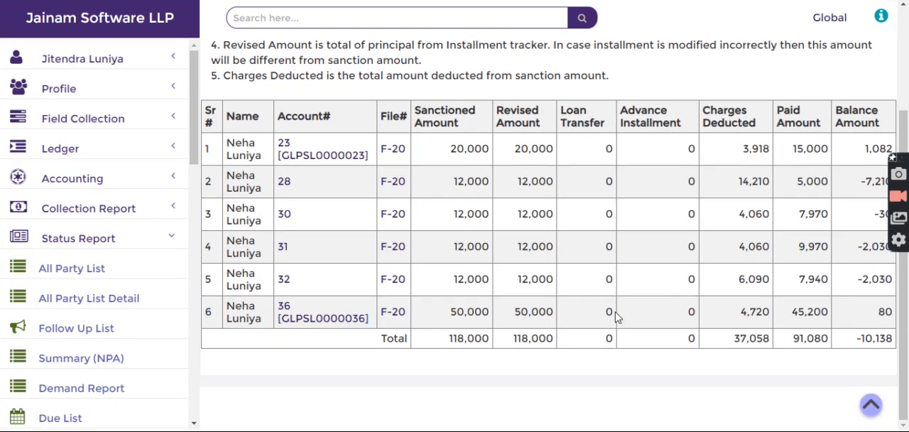
Step: Check the balance amount of the 50,000 loan in the refreshed Payment Due report
double_click(881, 312)
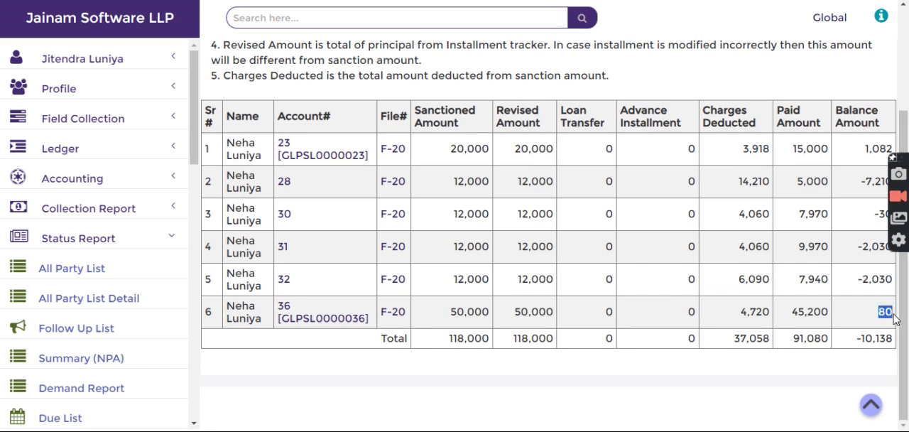
left_click(855, 317)
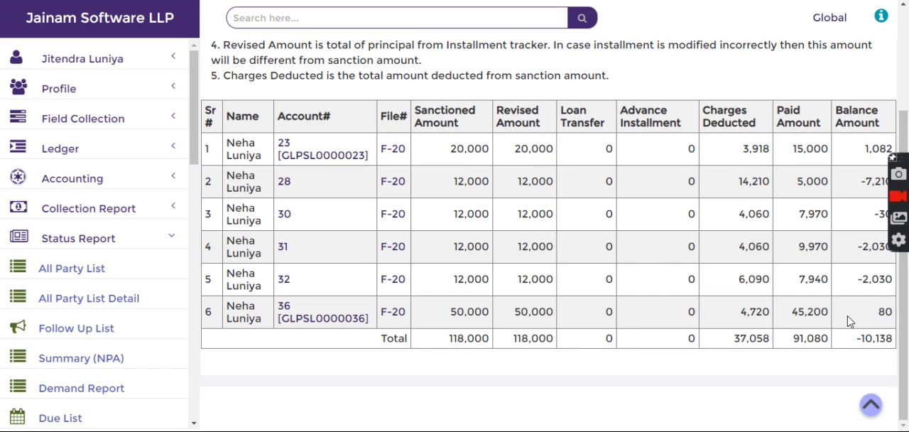
left_click_drag(872, 312, 888, 313)
left_click(858, 321)
Step: Examine the negative balance amounts of the 12,000 loans in the Payment Due report
left_click_drag(863, 182, 878, 181)
left_click_drag(867, 212, 882, 211)
left_click_drag(858, 247, 880, 246)
left_click(825, 250)
Step: Return to the home page, search for the customer by file number and open a new loan entry for them
scroll(572, 221, "up", 3)
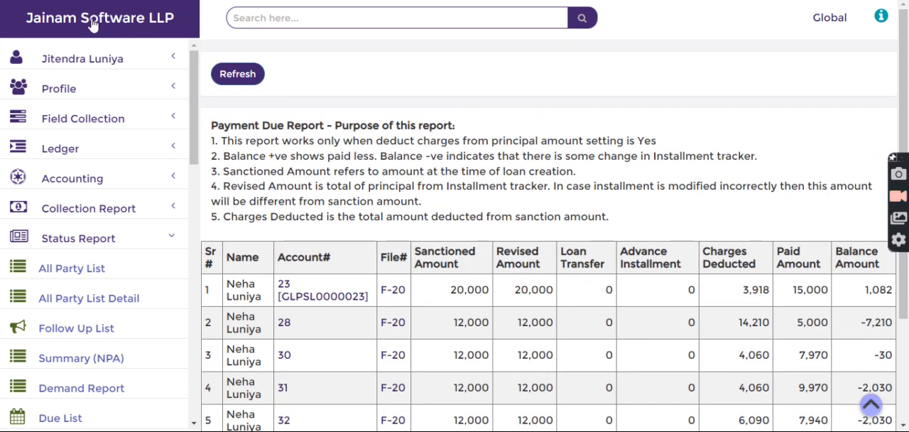
left_click(92, 24)
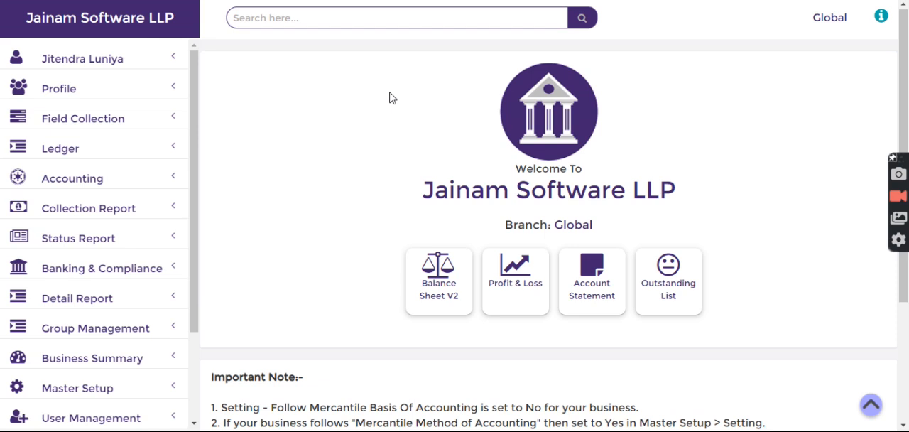
left_click(313, 17)
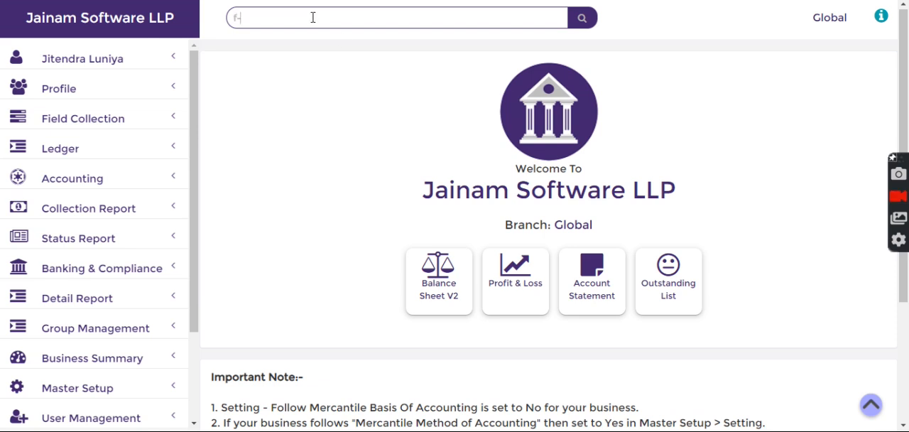
type("f-20")
key("Return")
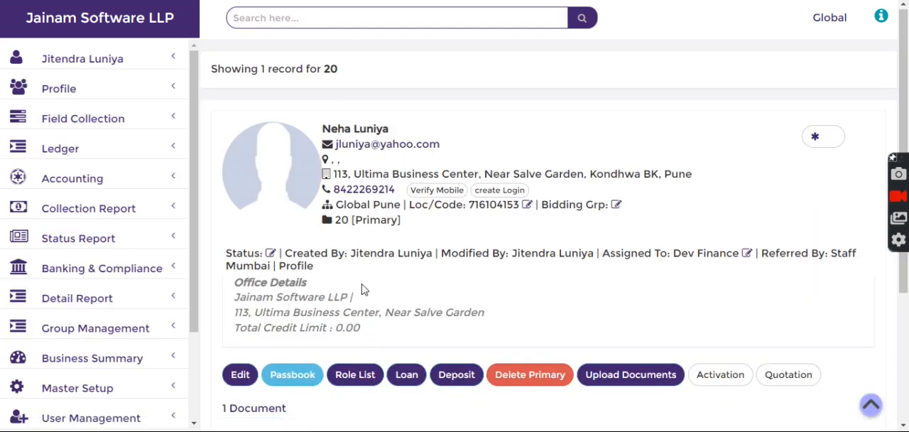
left_click(401, 374)
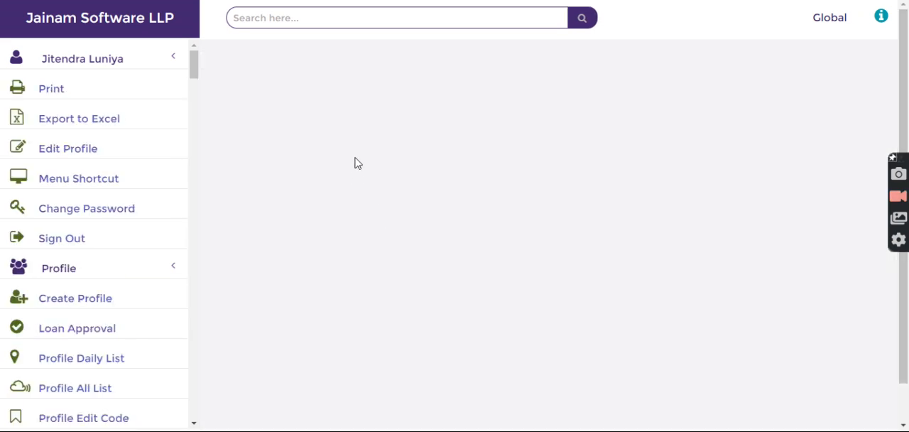
Step: Select Raj Fin v1 as the loan scheme and set the loan amount to 20000
left_click(273, 119)
left_click(269, 151)
left_click(280, 228)
type("20000")
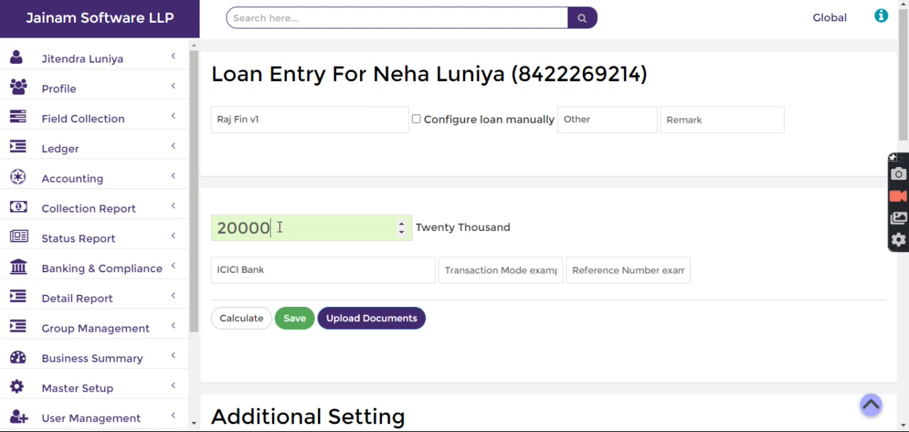
Step: Assign AGENT 1 (CHANNEL PARTNER) as the loan's commission agent with a commission amount of 500
scroll(632, 192, "down", 5)
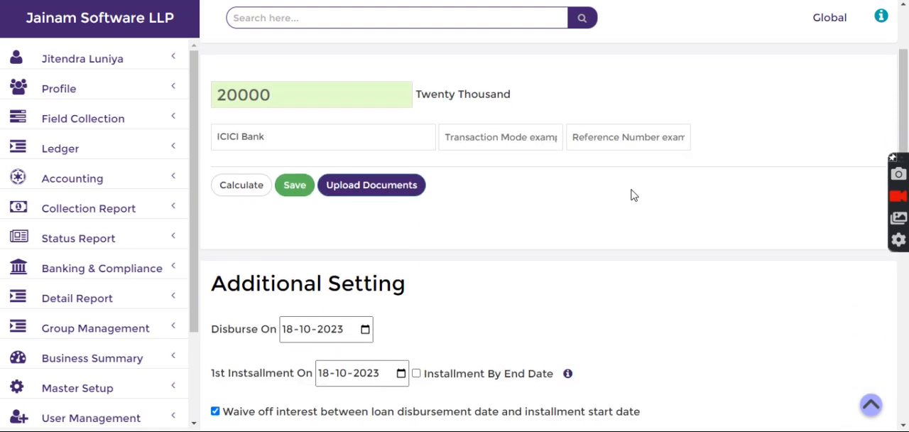
scroll(631, 191, "down", 8)
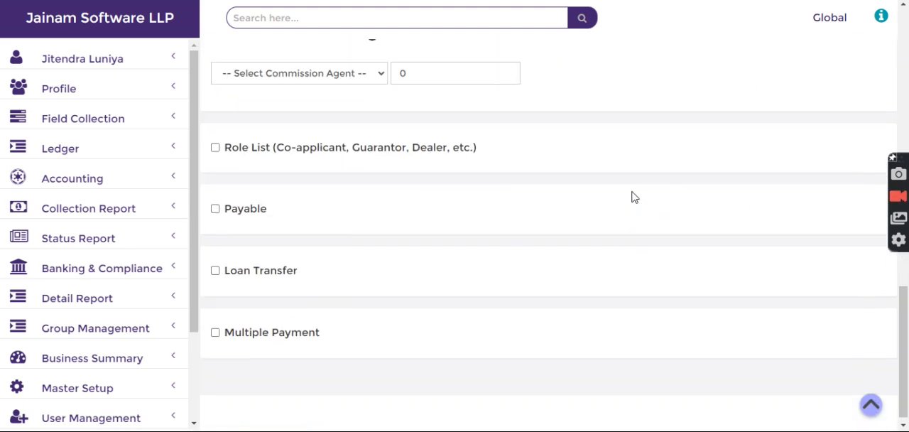
left_click(277, 67)
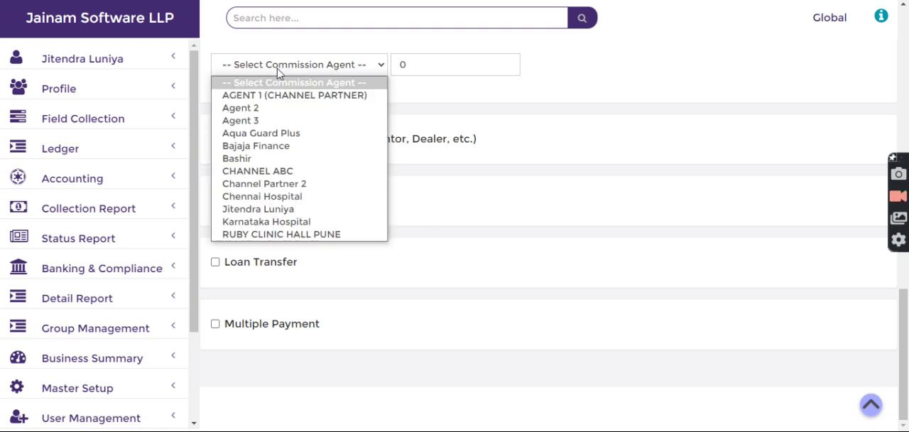
left_click(266, 94)
key("Tab")
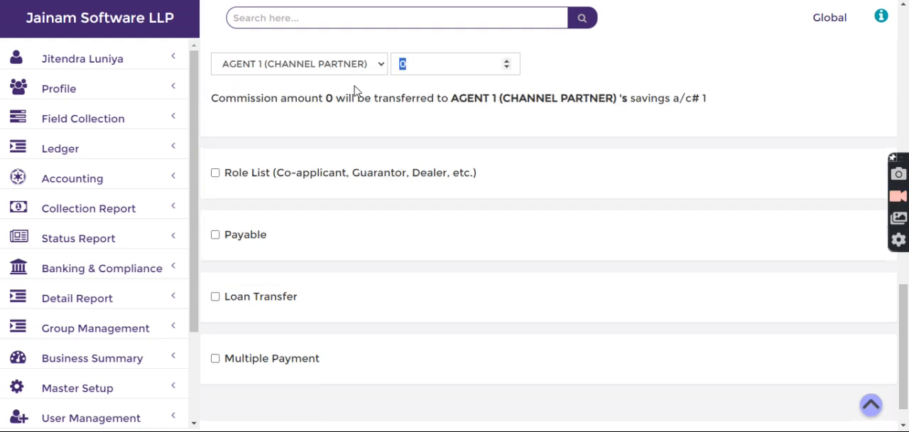
type("500")
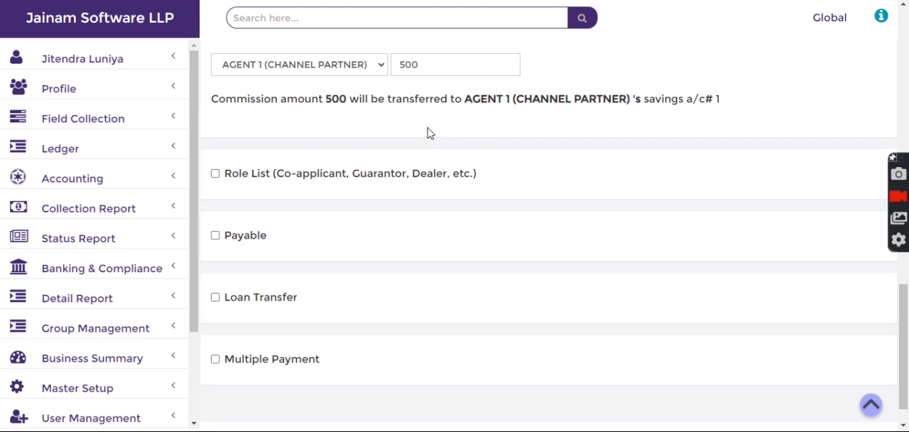
Step: Save the new loan entry and check the save message
scroll(433, 126, "up", 5)
scroll(427, 126, "up", 5)
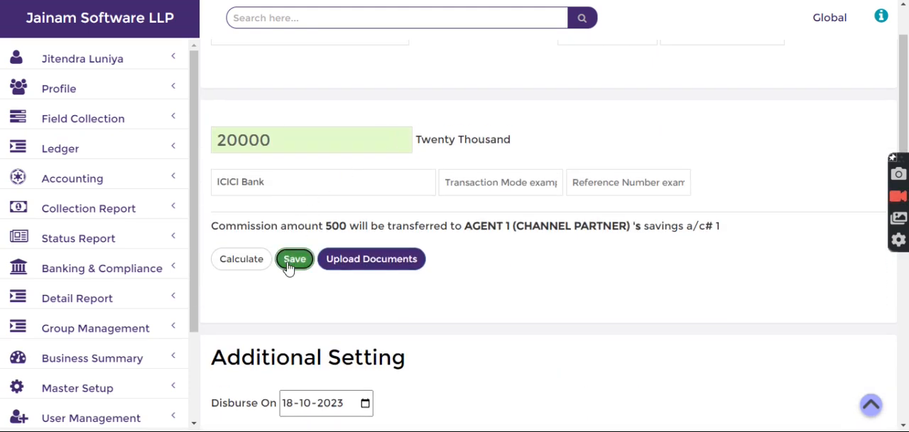
left_click(291, 262)
left_click_drag(217, 307, 292, 306)
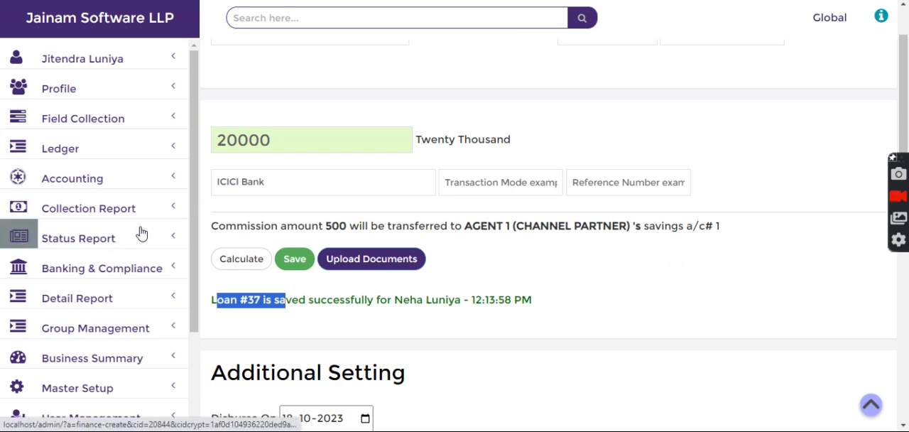
Step: Review the new loan's commission note to see which agent savings account receives the commission
left_click(644, 227)
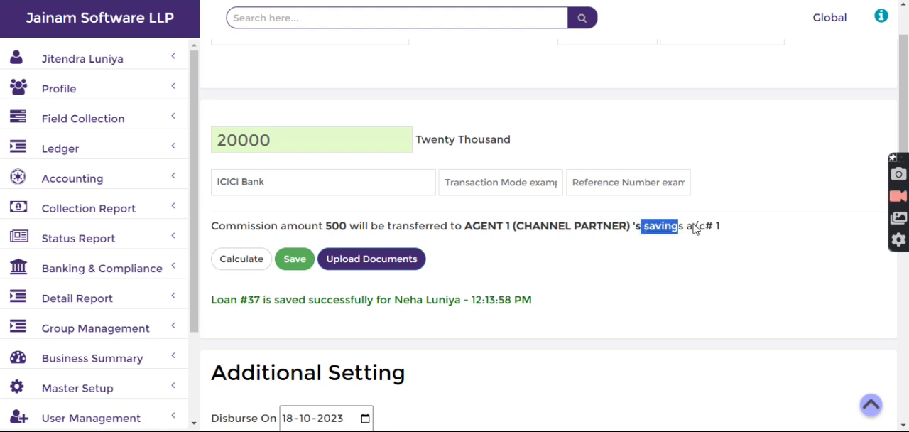
scroll(696, 252, "down", 15)
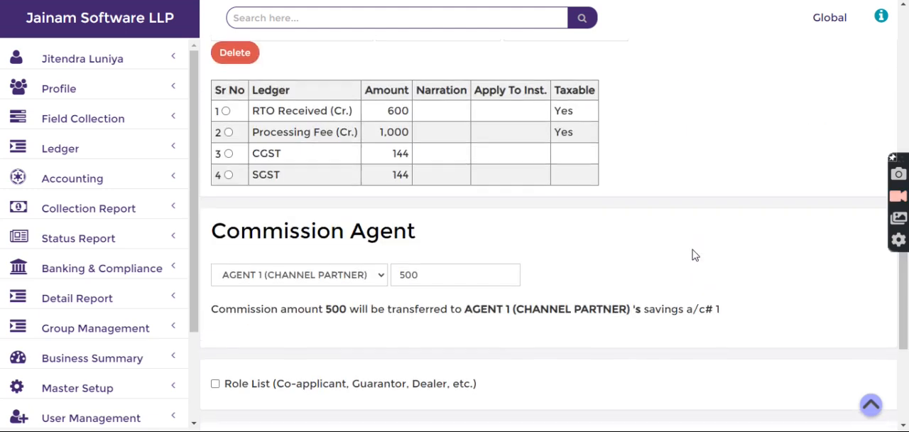
left_click_drag(643, 116, 720, 121)
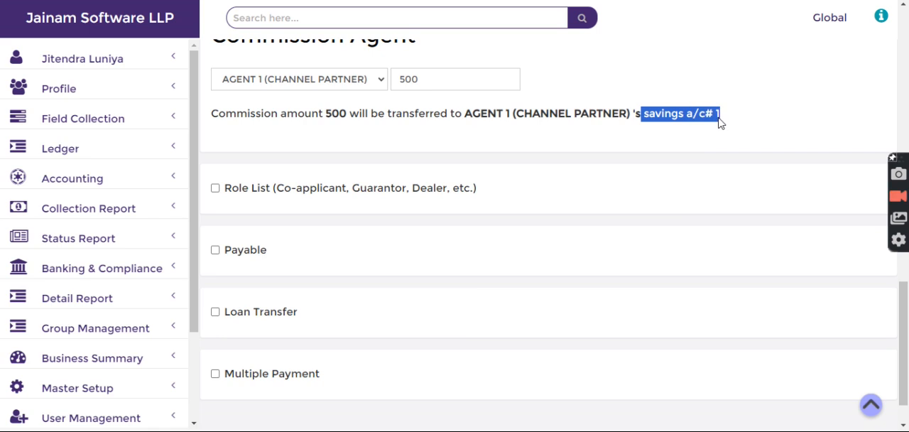
left_click(683, 121)
scroll(688, 139, "up", 12)
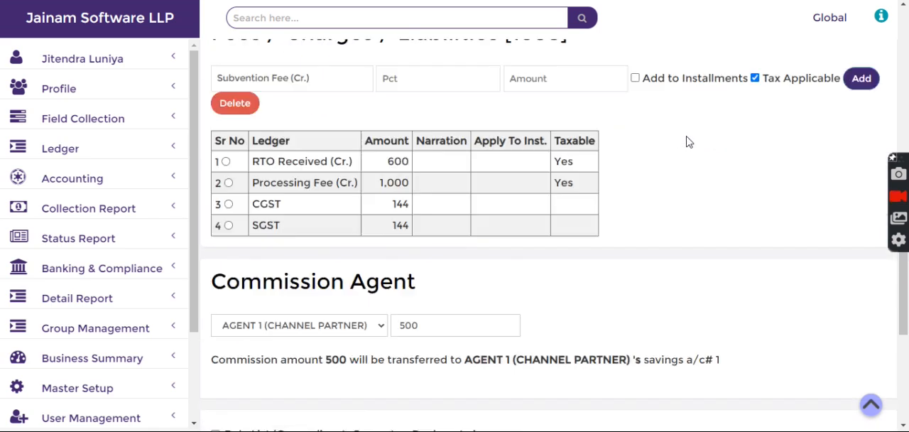
Step: Search for the agent's savings account by its deposit number and show its transaction statement
left_click(446, 19)
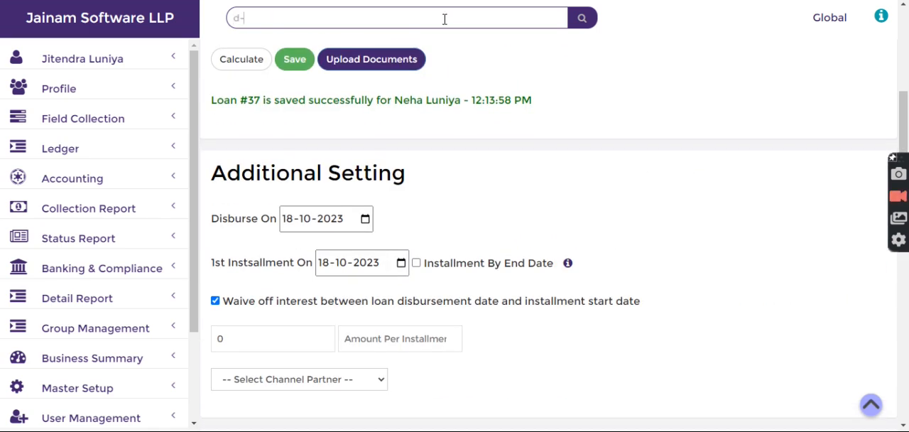
type("d-1")
key("Return")
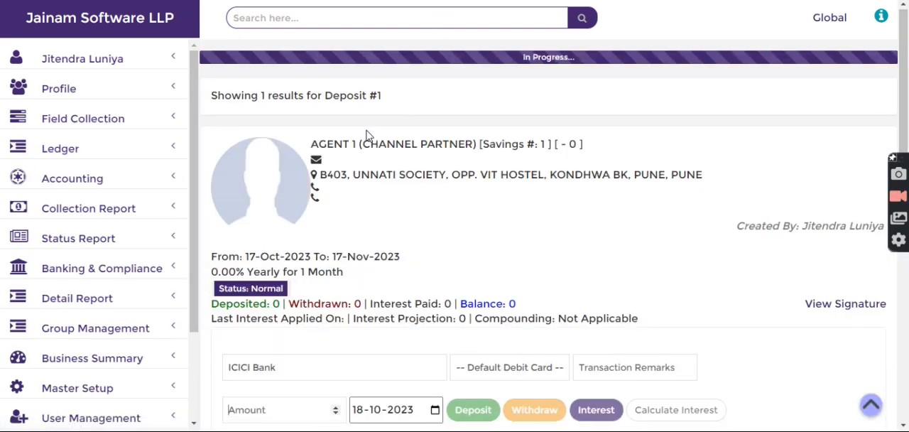
scroll(338, 193, "down", 10)
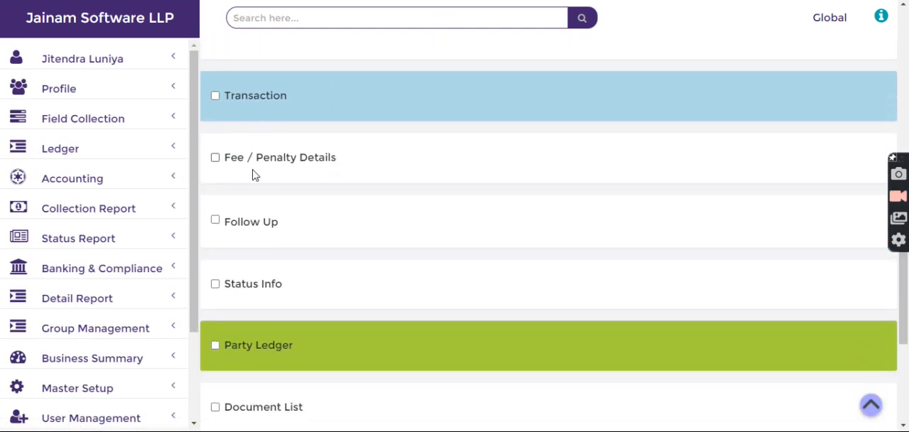
left_click(240, 103)
Step: Examine the new loan's commission credit and the earlier entries in the agent's transaction statement
left_click_drag(351, 215, 595, 228)
left_click(519, 217)
left_click(303, 177)
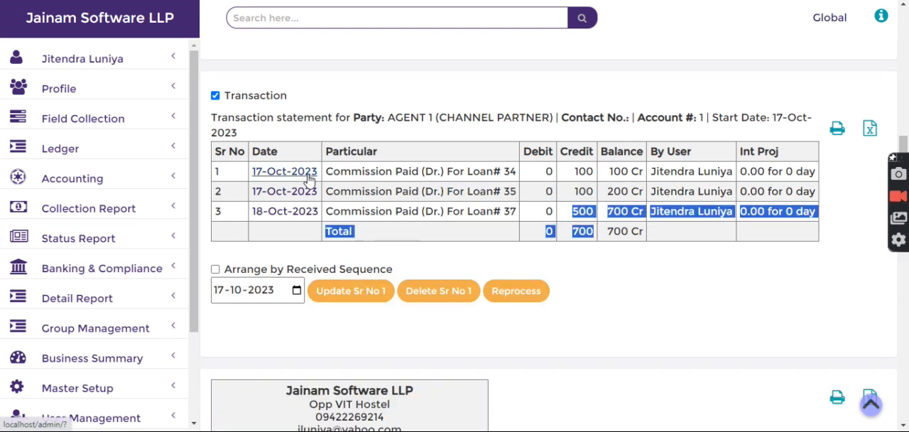
left_click(386, 170)
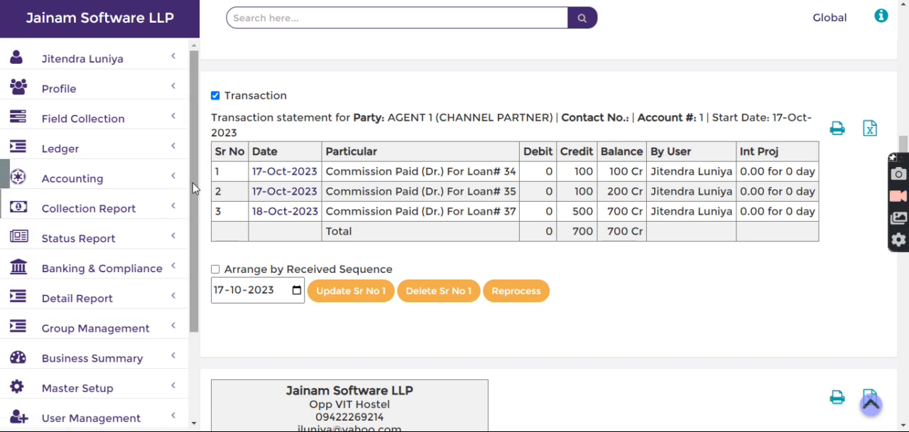
Step: Open the Agent Commission status report and refresh it for 18-10-2023
scroll(194, 191, "down", 1)
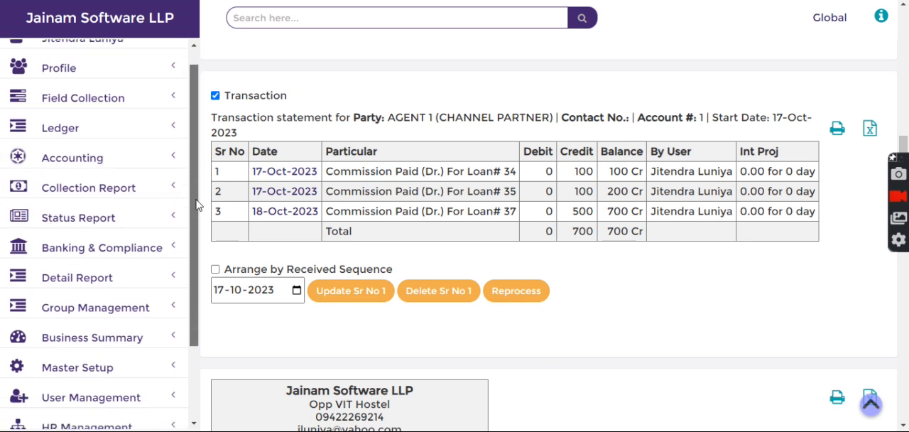
left_click(97, 206)
scroll(111, 217, "down", 6)
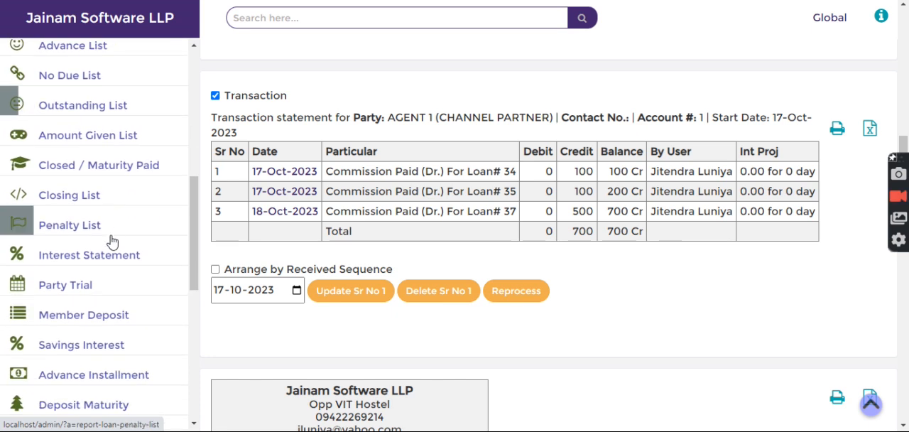
scroll(112, 248, "down", 4)
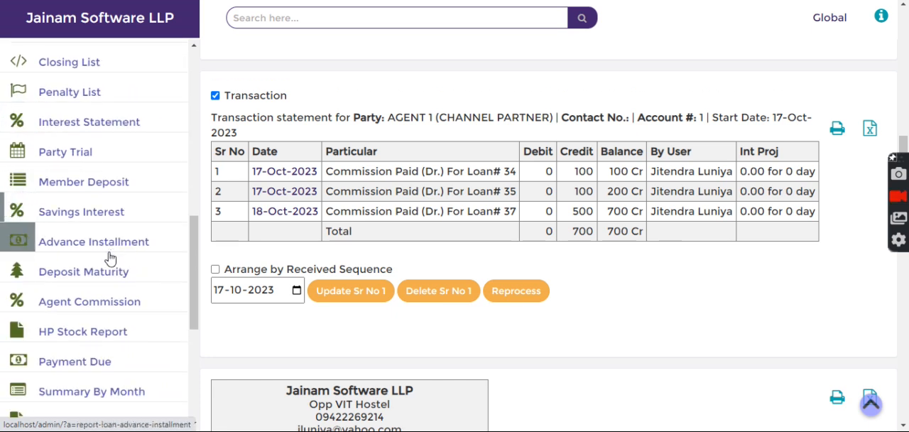
scroll(110, 257, "down", 2)
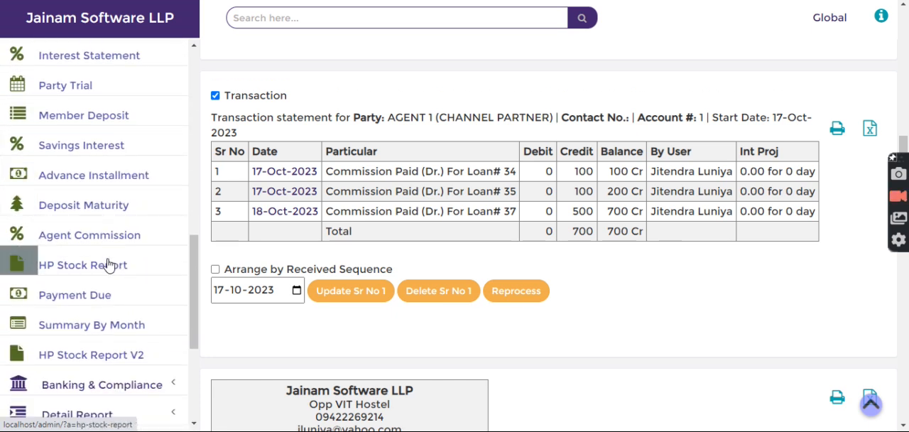
left_click(115, 236)
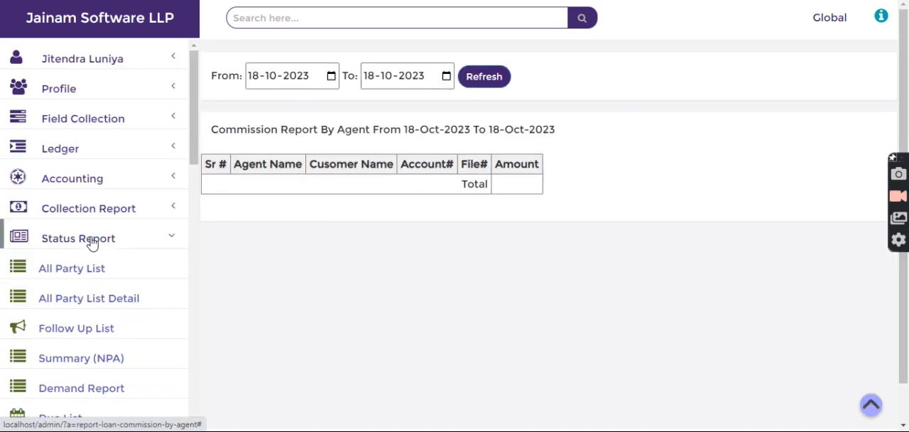
left_click(468, 76)
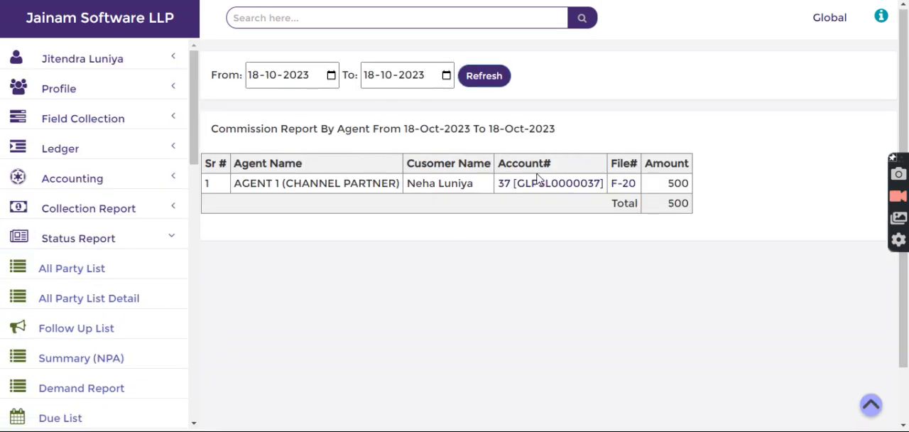
Step: Set the commission report's From date to 18-10-2022 and refresh the report
left_click(300, 82)
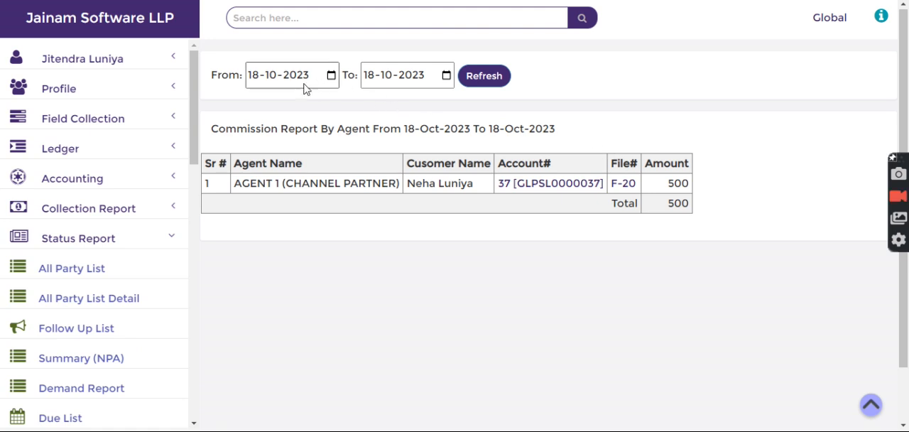
key("Down")
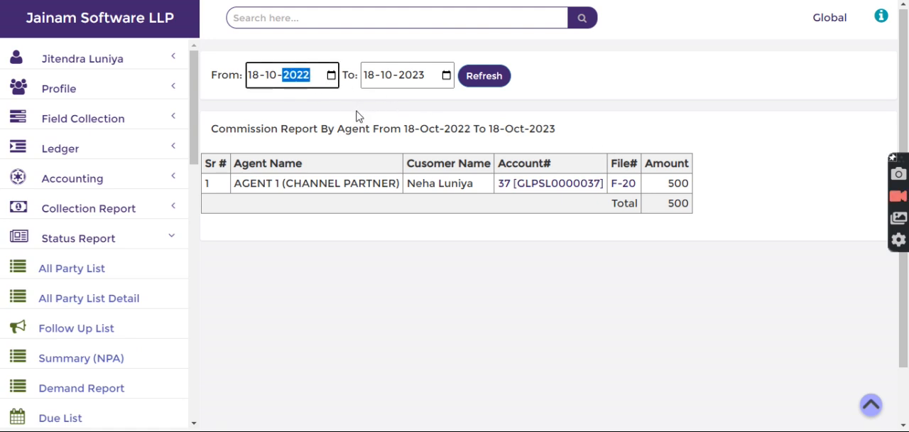
left_click(472, 82)
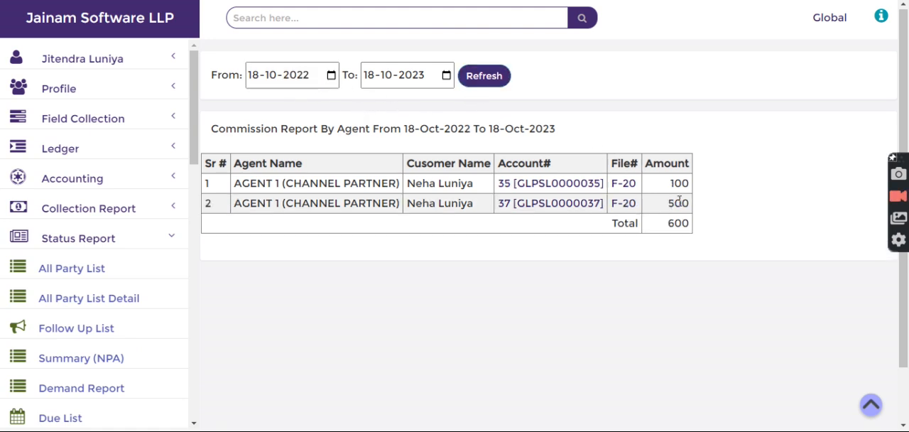
Step: Check the commission amounts and total in the report and return to the home page
left_click_drag(659, 225, 725, 216)
left_click(725, 216)
left_click(123, 21)
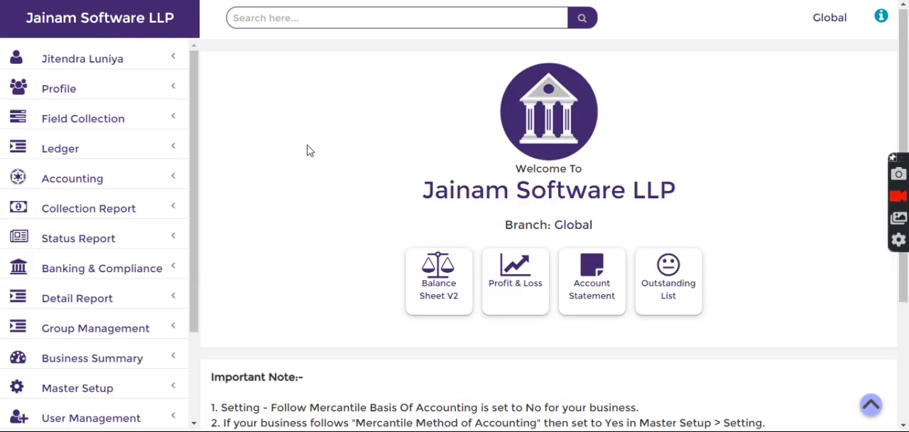